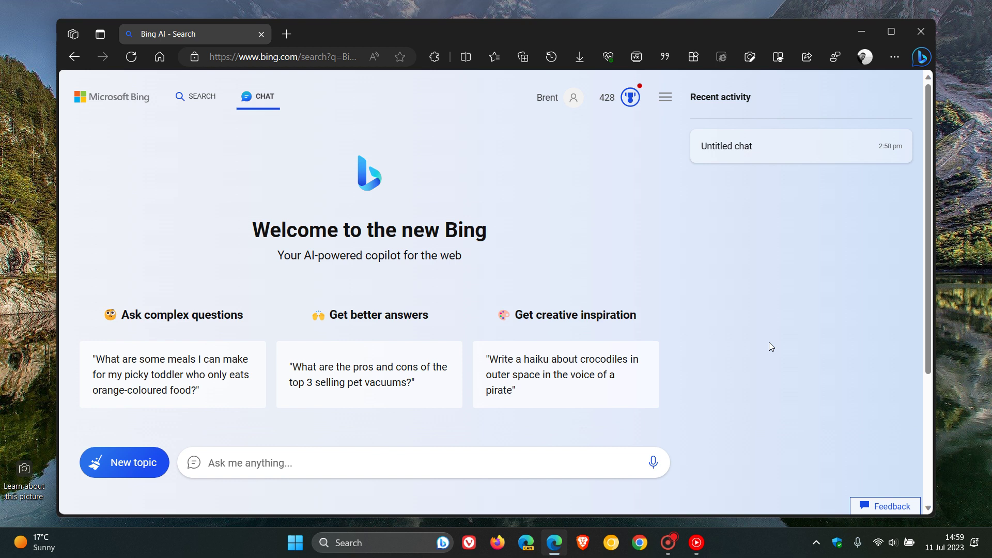
Send 'hi' to Bing Chat and get the reply 'Hello! How can I help you today?'.
click(338, 474)
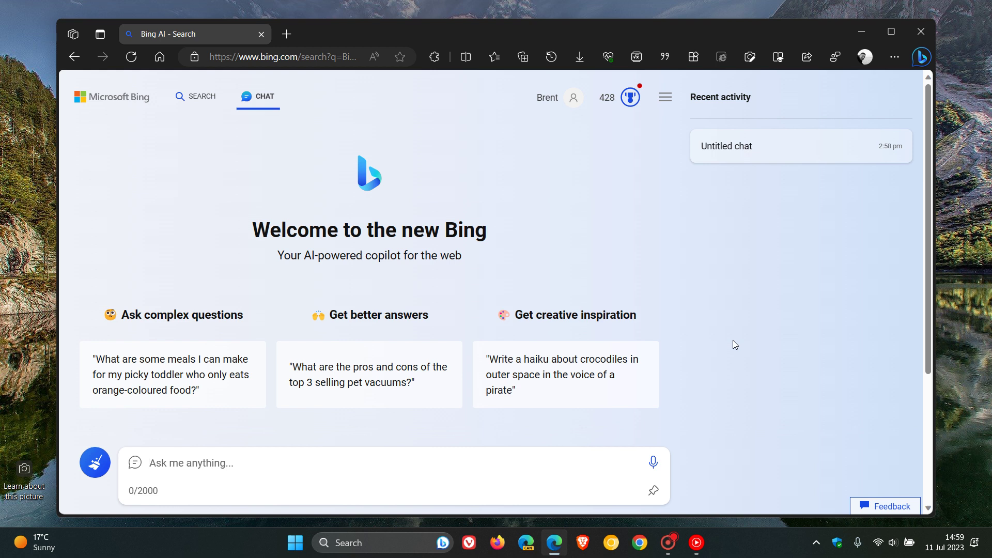
text(hi)
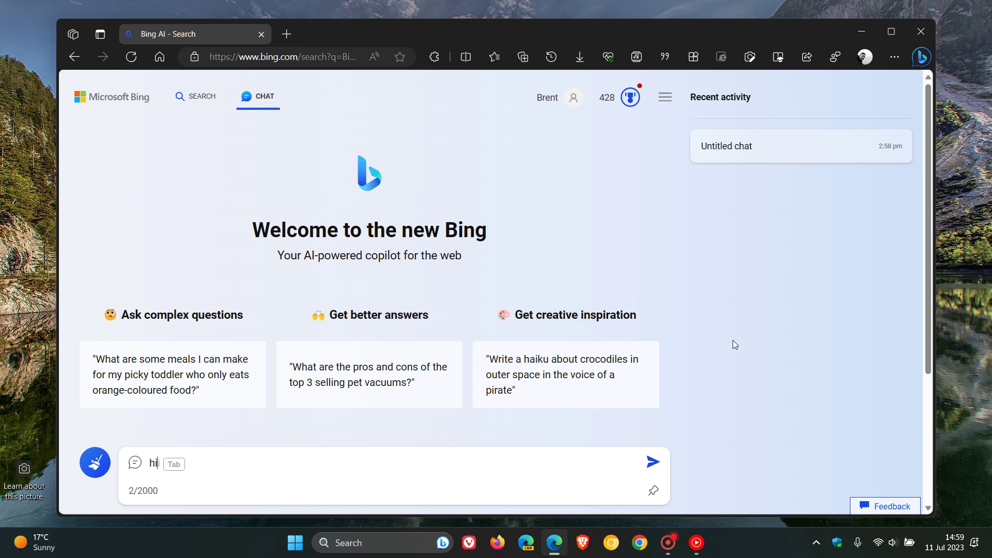
key(Return)
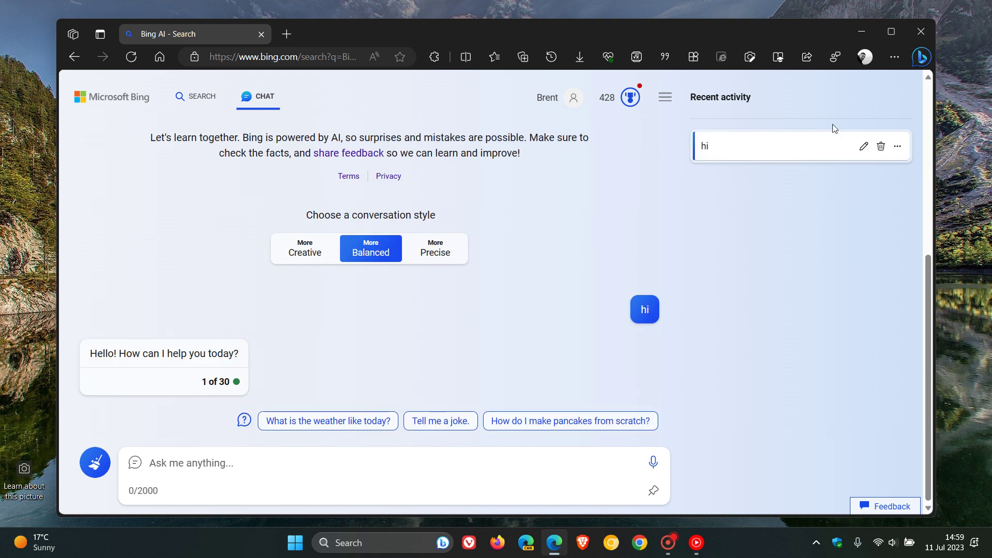
Open the Edge chat sidebar showing the 'Welcome back! What would you like to chat about?' greeting.
click(792, 98)
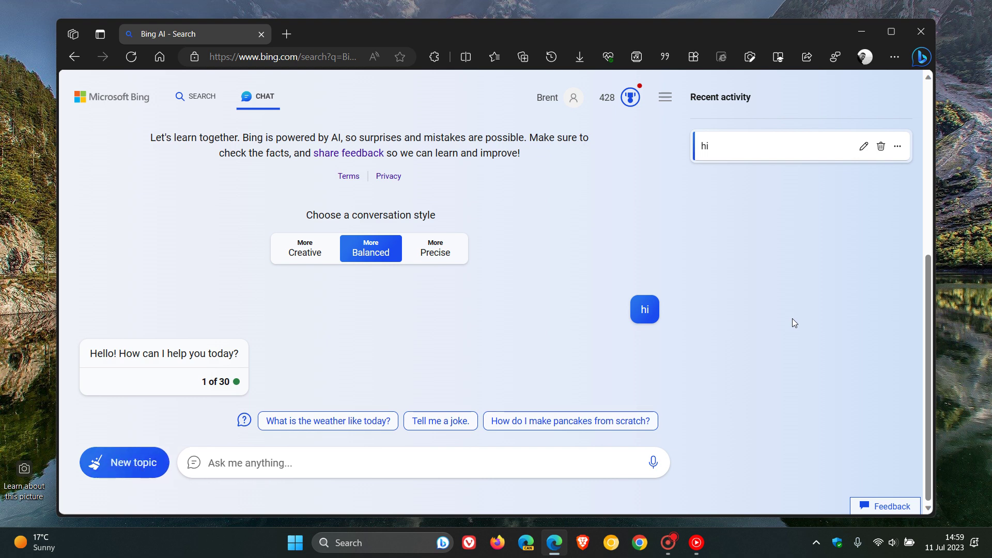
click(922, 57)
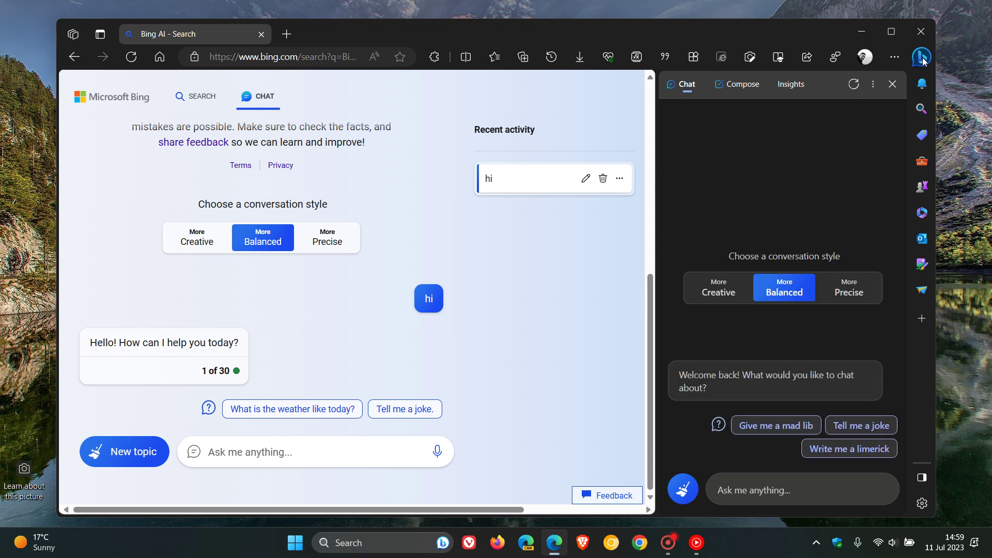
Send 'hi' in the sidebar chat and get the same Hello reply with suggested follow-ups.
click(758, 486)
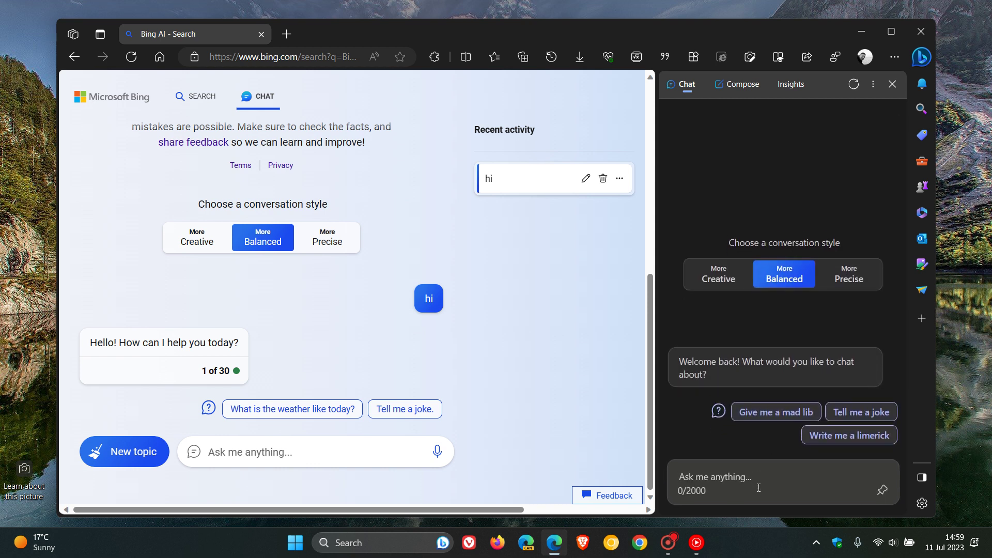
text(h)
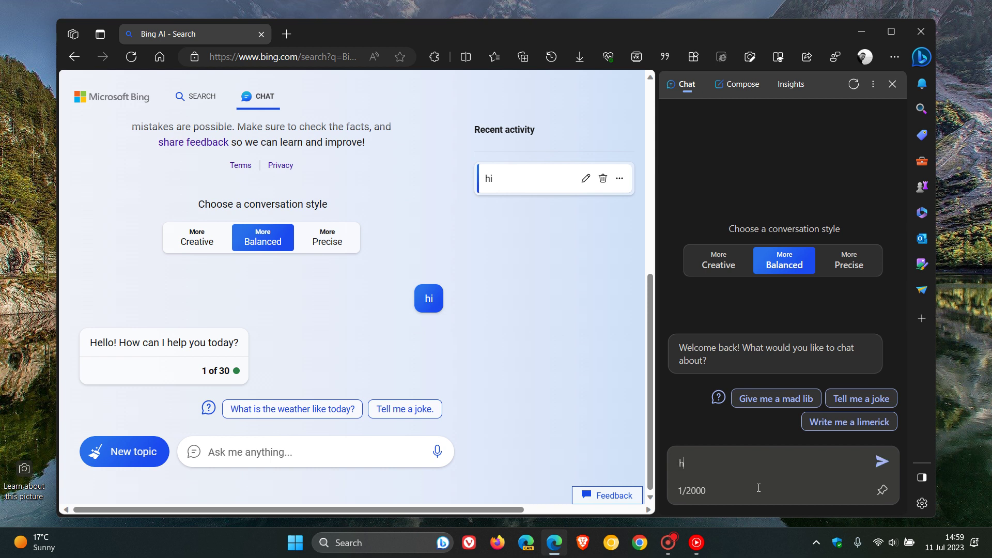
text(i)
key(Return)
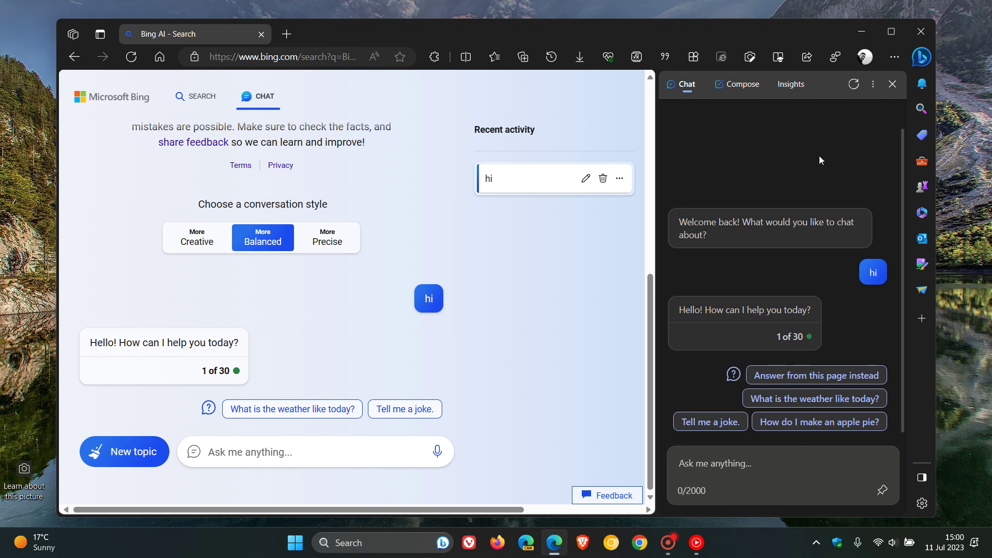
Close the Discover chat sidebar, then reopen it.
click(893, 84)
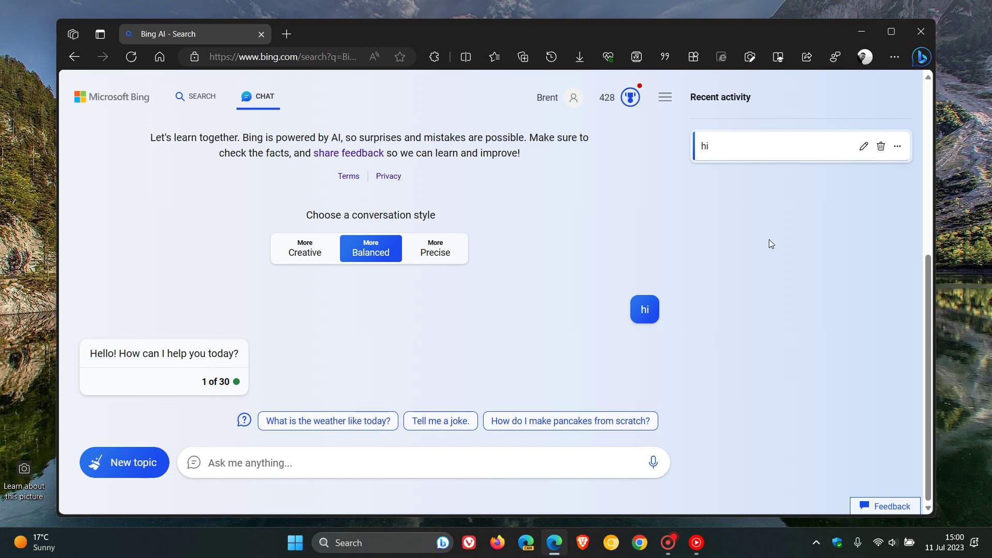
click(921, 57)
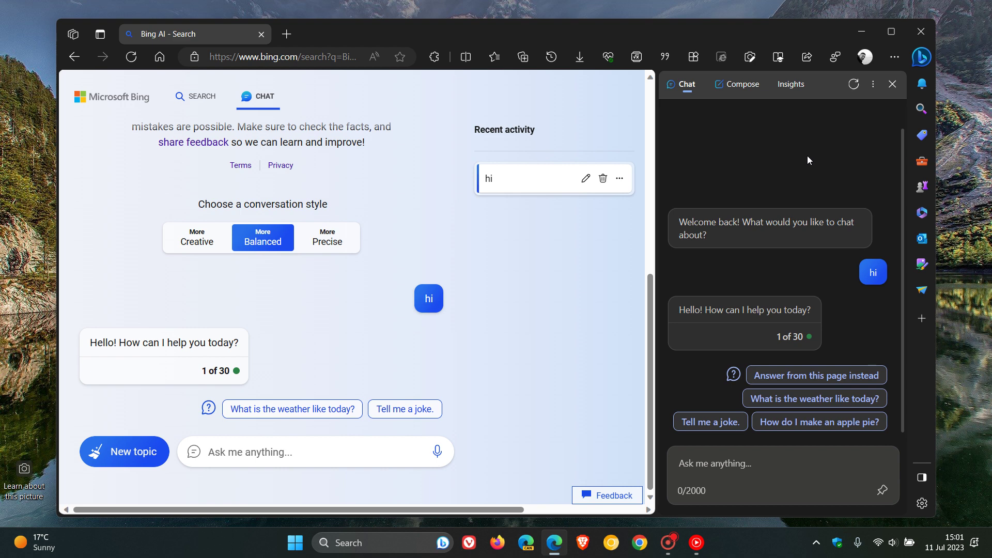
click(893, 84)
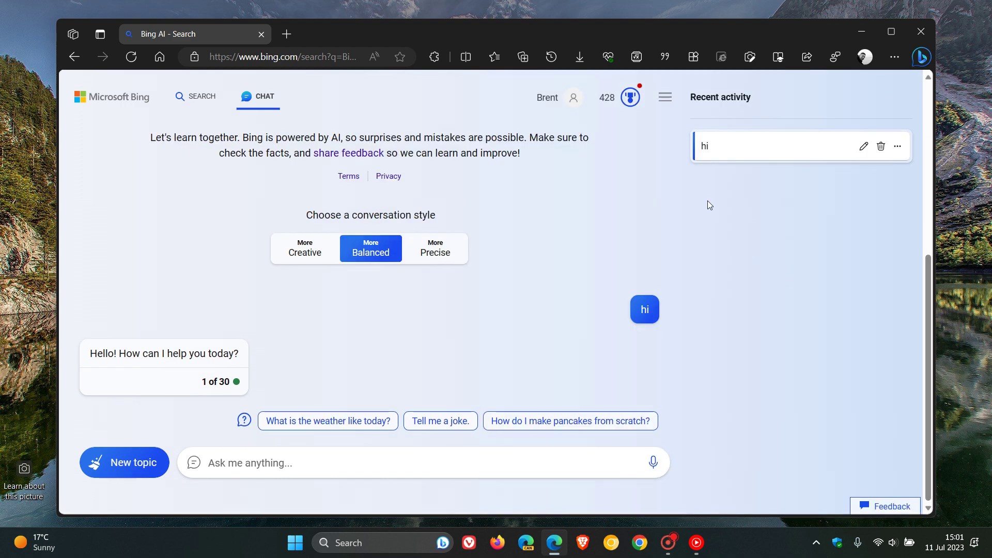